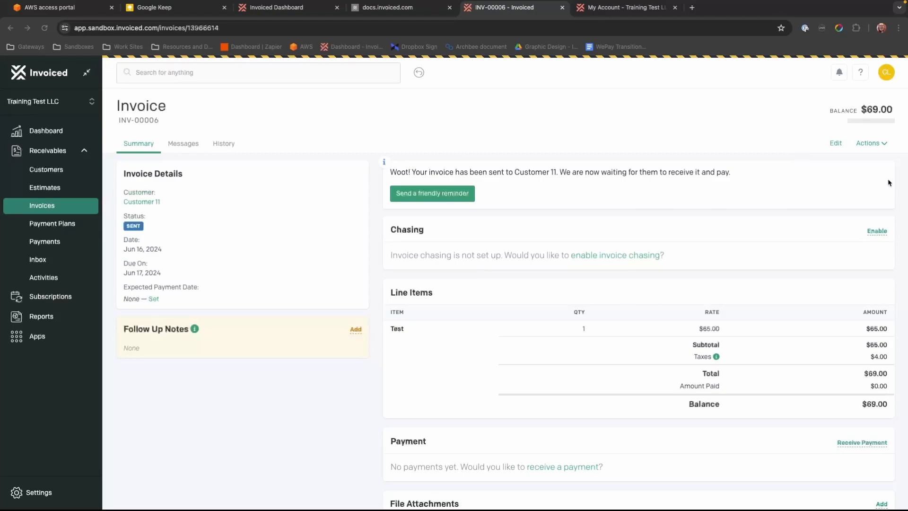
Start receiving a payment on the open invoice and switch the form to processing a payment.
left_click(883, 144)
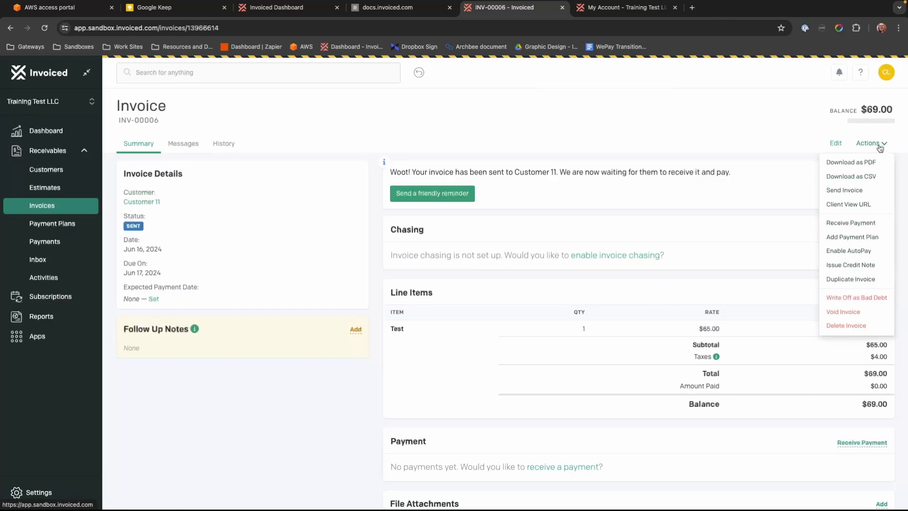
left_click(858, 224)
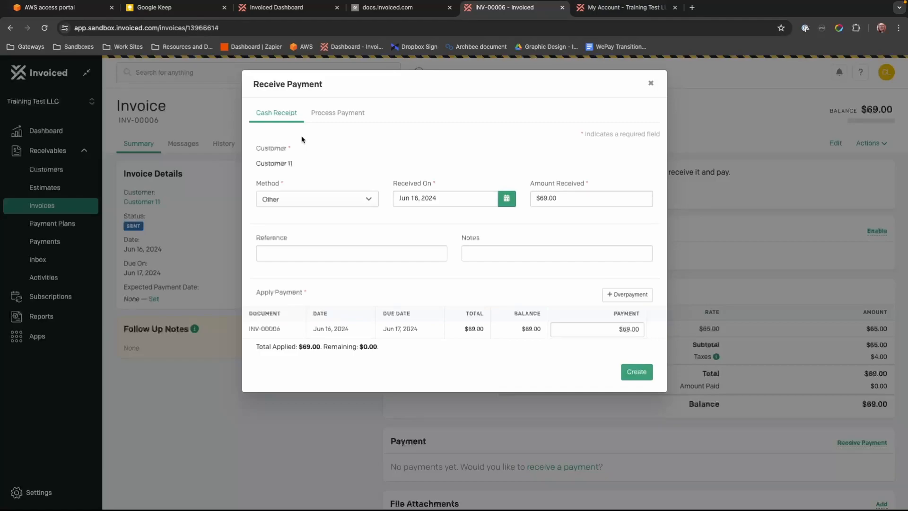
left_click(330, 115)
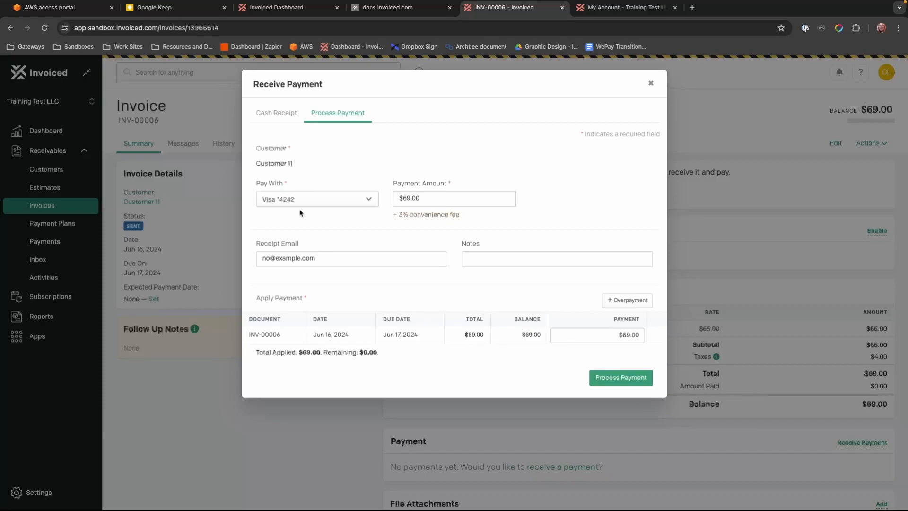
Compare the ACH and Credit Card entry fields in the payment form and reselect the saved Visa card.
left_click(372, 199)
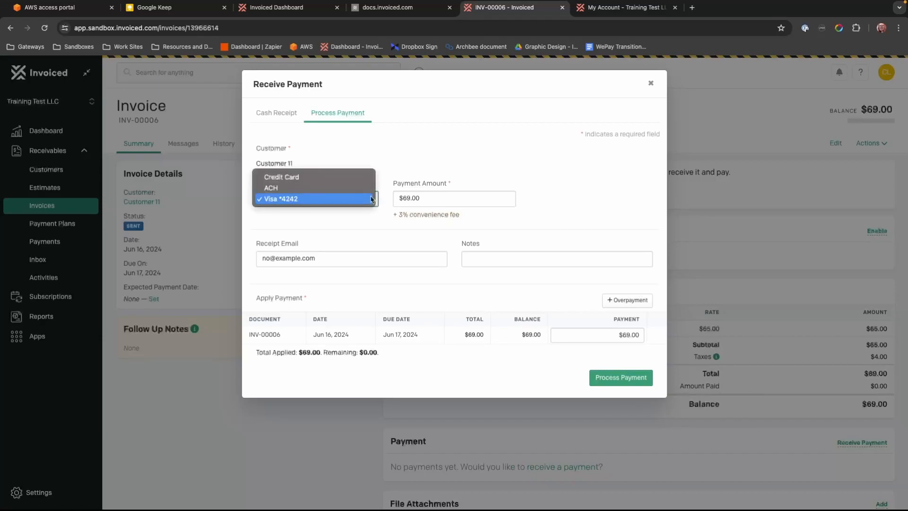
left_click(367, 189)
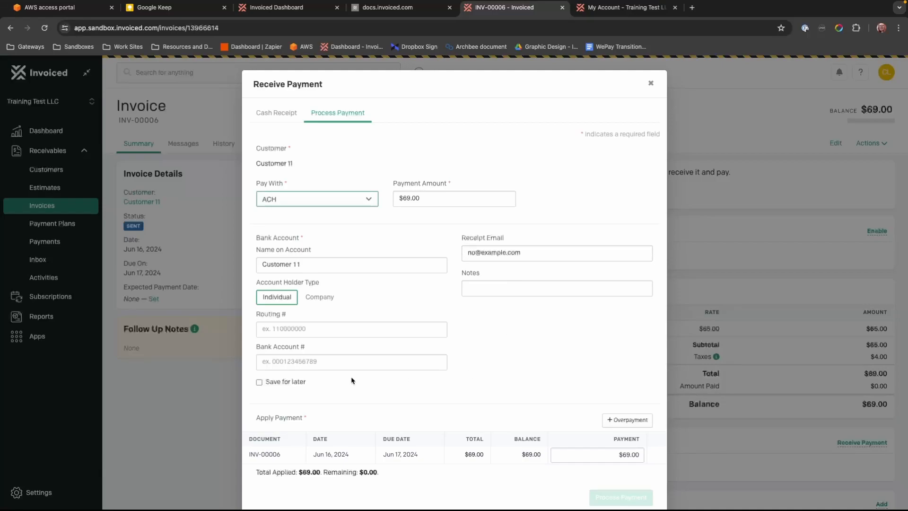
left_click(349, 199)
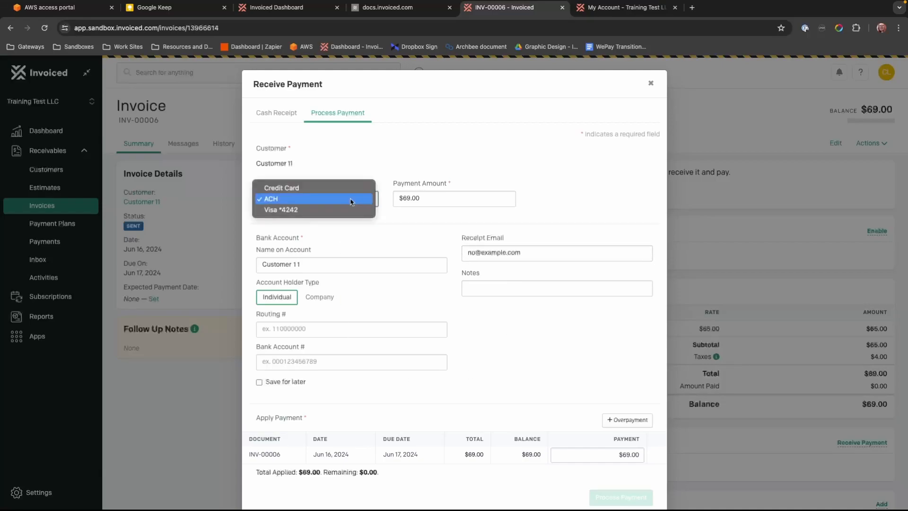
left_click(350, 189)
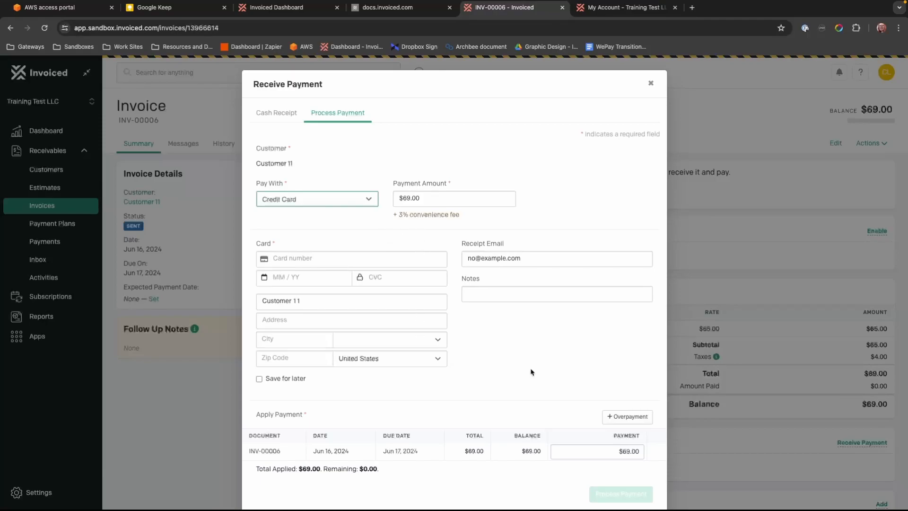
left_click(368, 199)
left_click(367, 221)
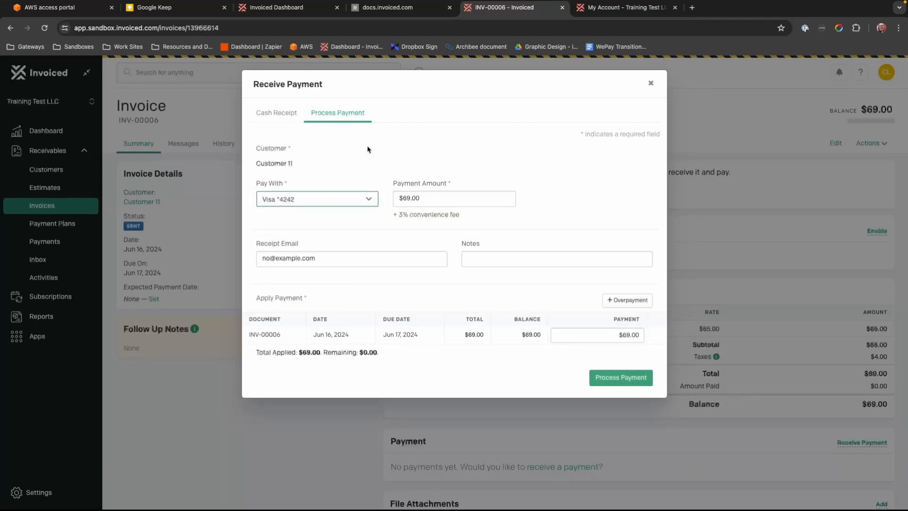
Examine the cash receipt's payment methods, keep Other selected, and compare that form with the Process Payment form.
left_click(277, 114)
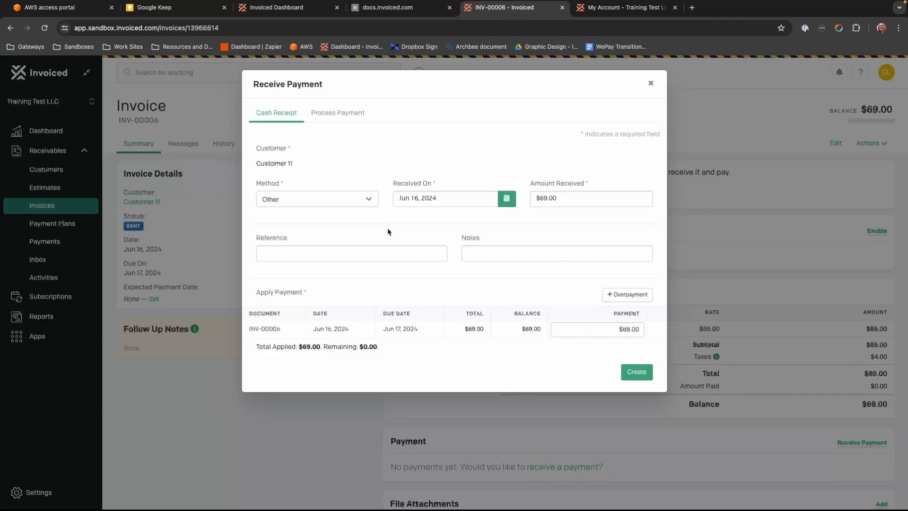
left_click(371, 202)
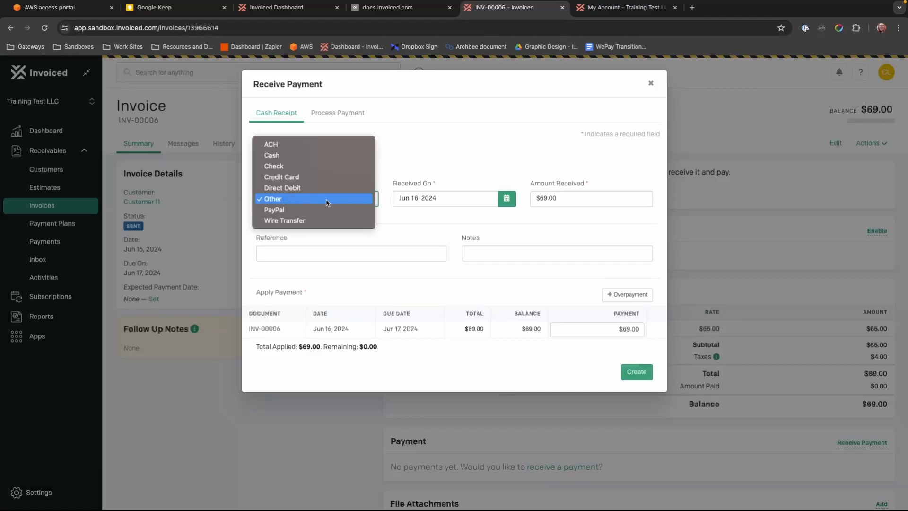
left_click(326, 203)
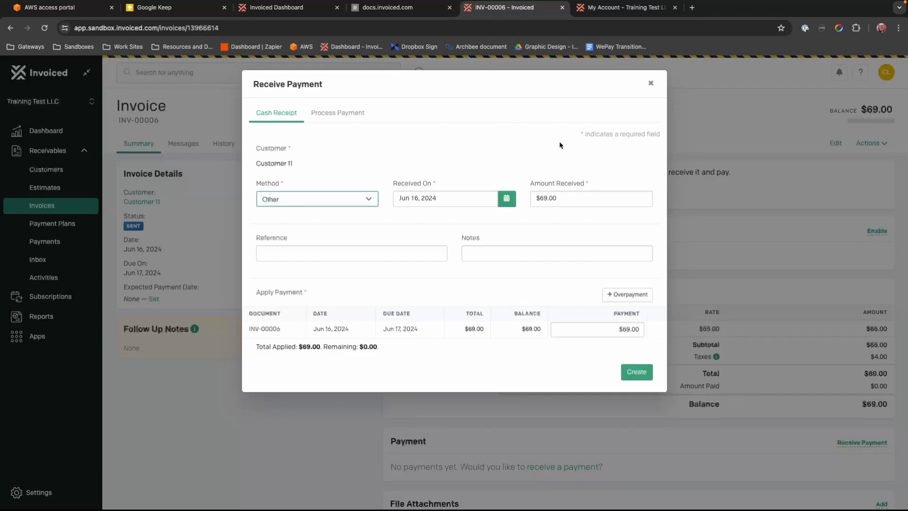
left_click(340, 113)
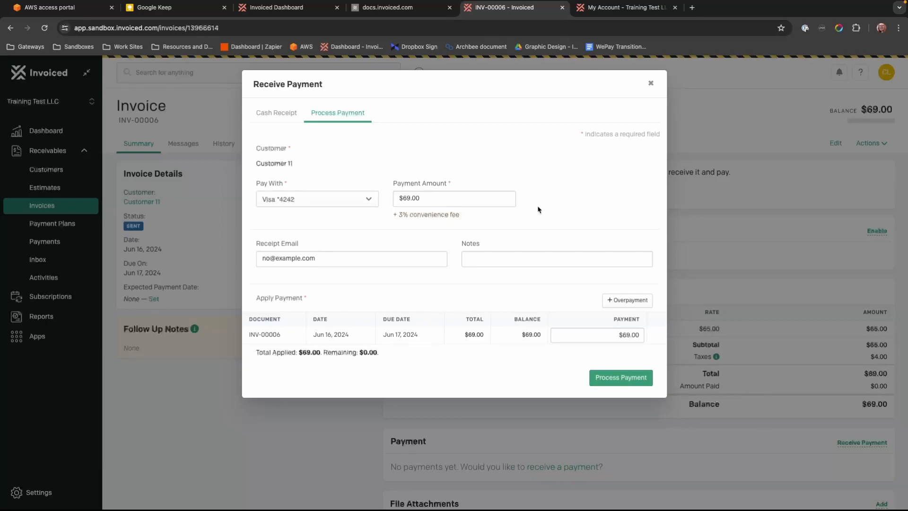
left_click(276, 115)
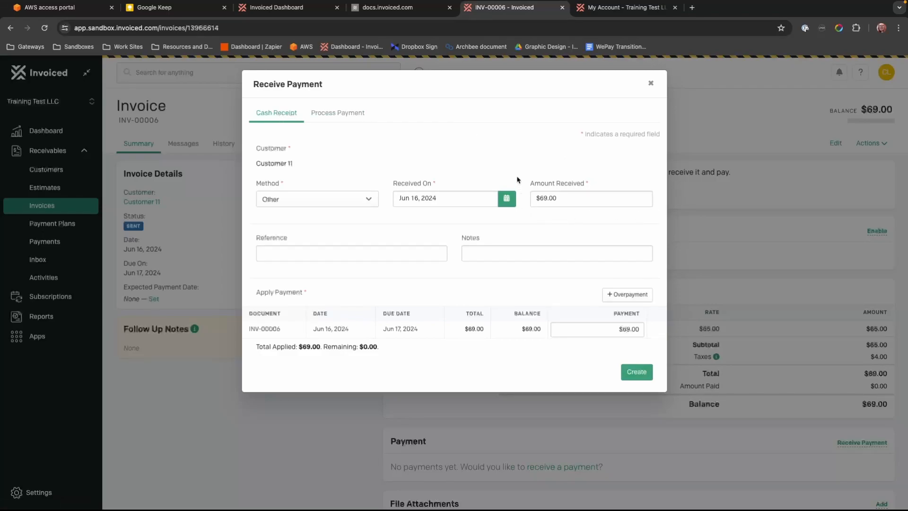
Set the amount of the payment processed with the saved Visa card to $50.
left_click(325, 115)
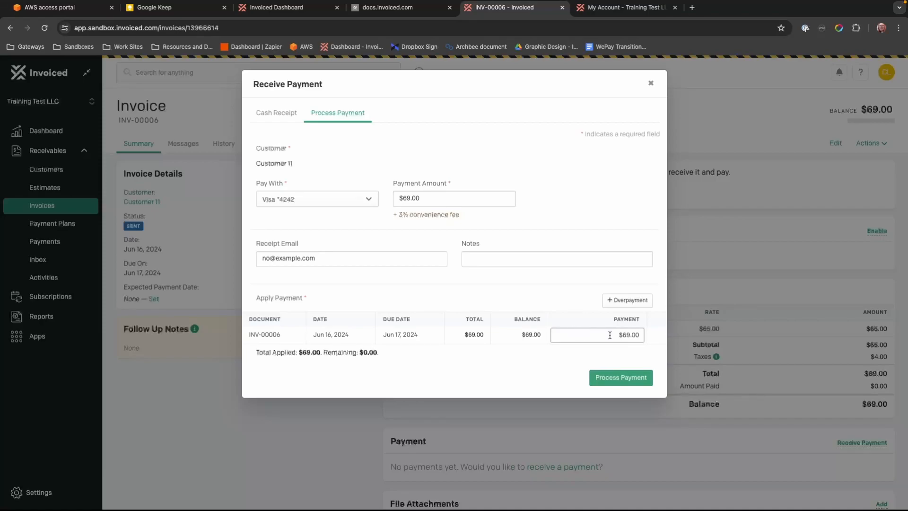
left_click(431, 196)
left_click_drag(431, 196, 393, 196)
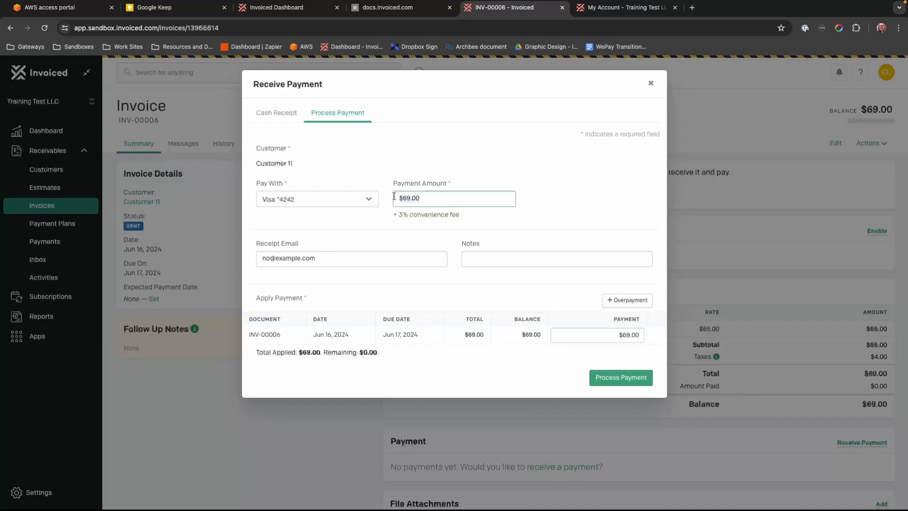
type("50")
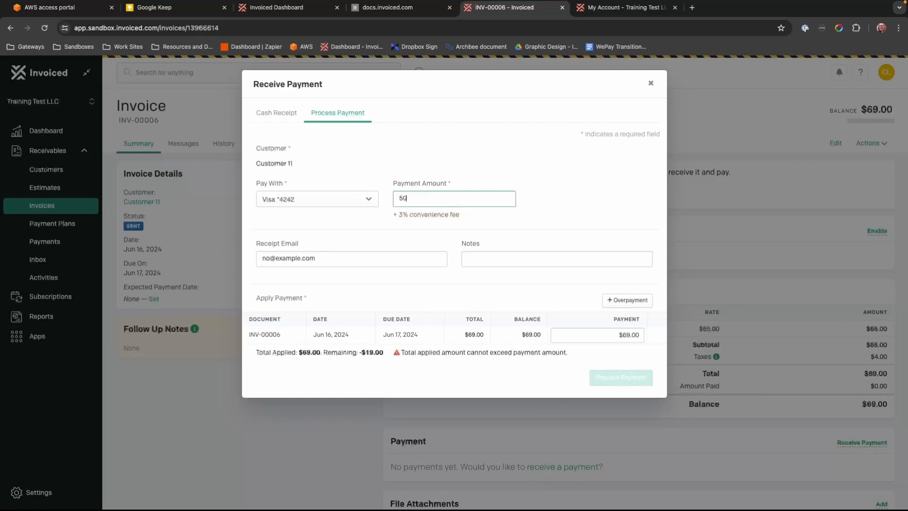
left_click(558, 201)
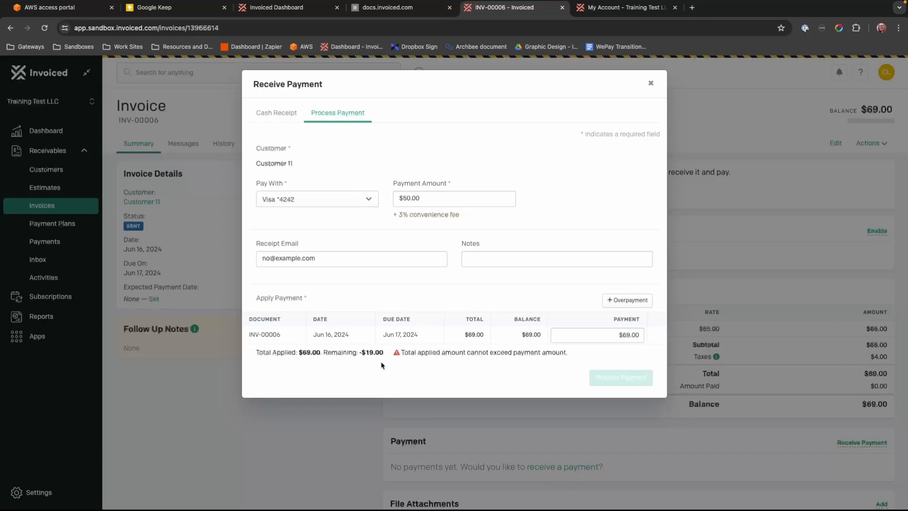
Apply $50 of the payment to the invoice and process the payment.
left_click_drag(618, 336, 654, 338)
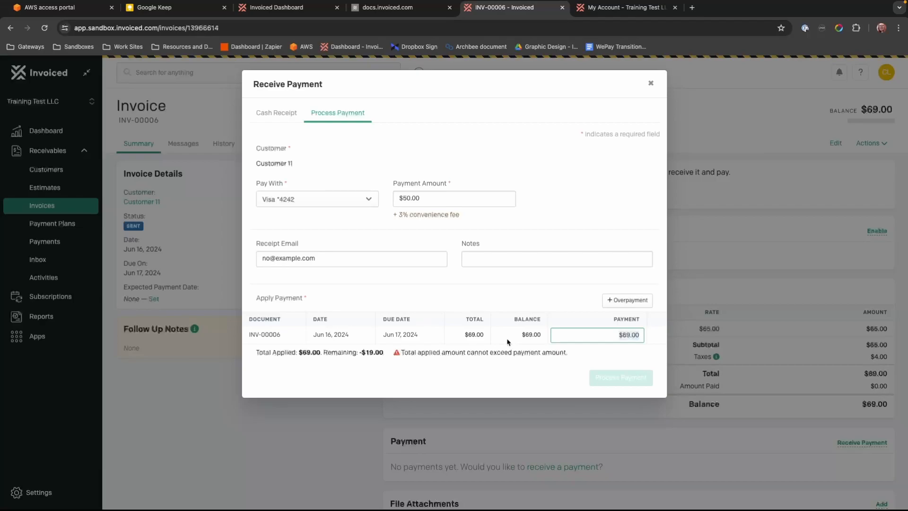
type("50")
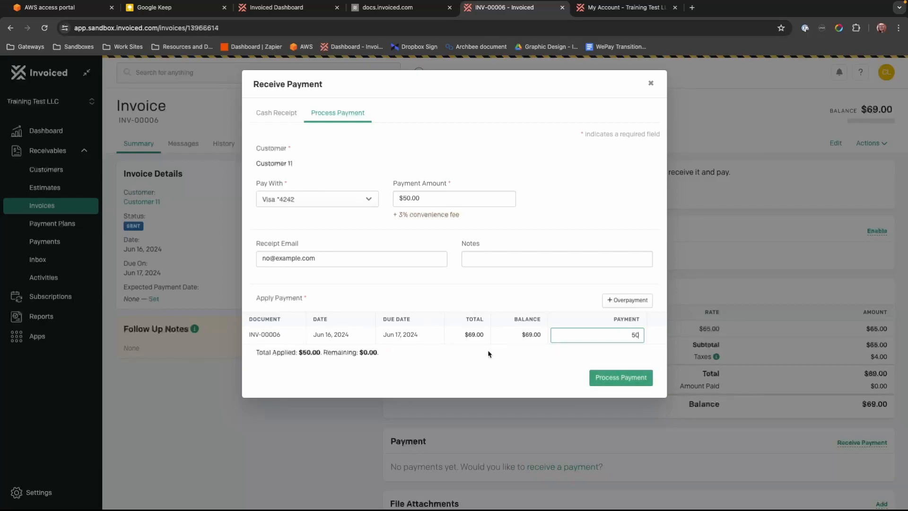
left_click(488, 353)
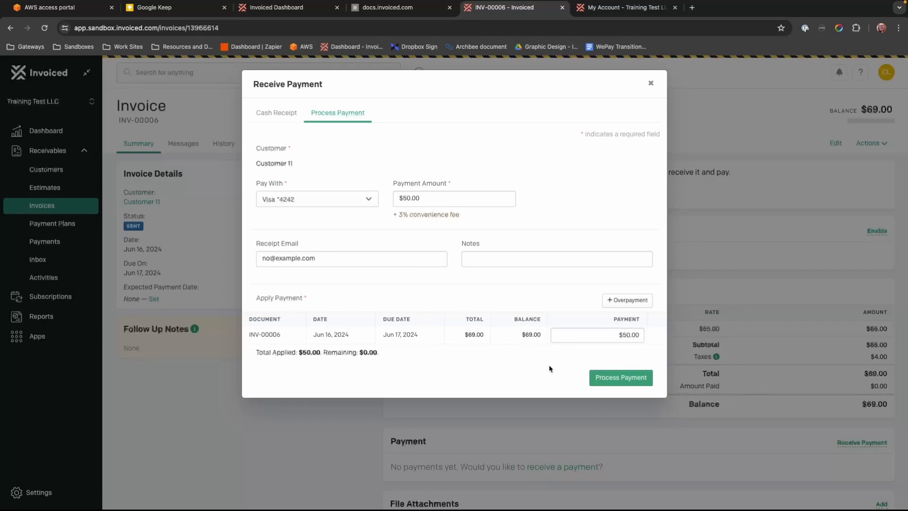
left_click(610, 378)
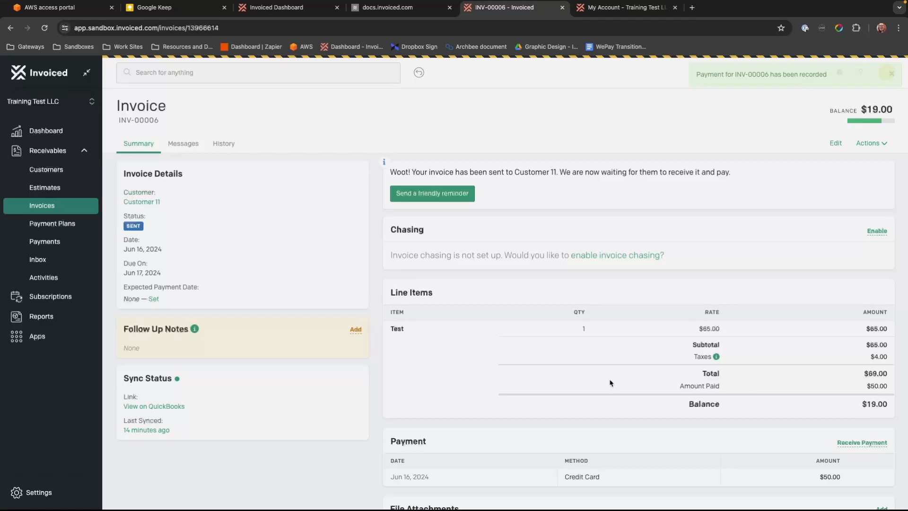
Open the invoice's credit card payment and examine its details, convenience fee and sync status.
scroll(610, 383, "down", 3)
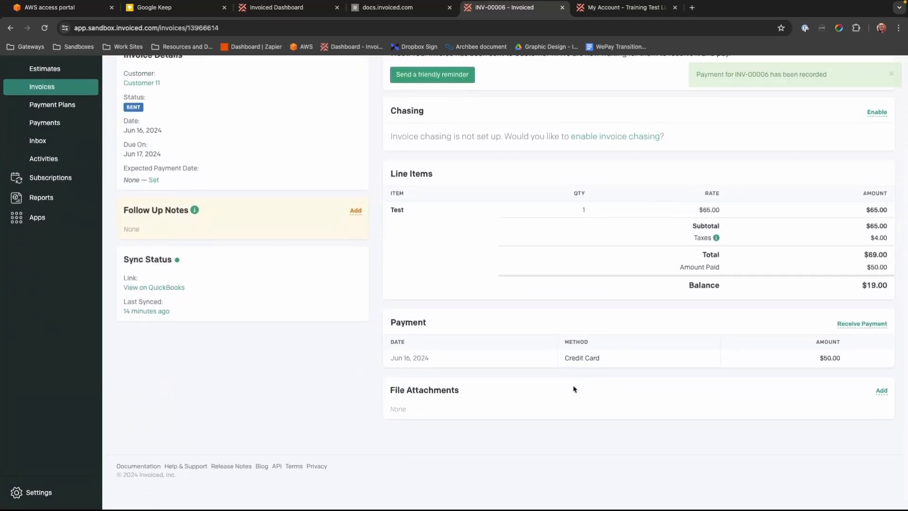
left_click(634, 364)
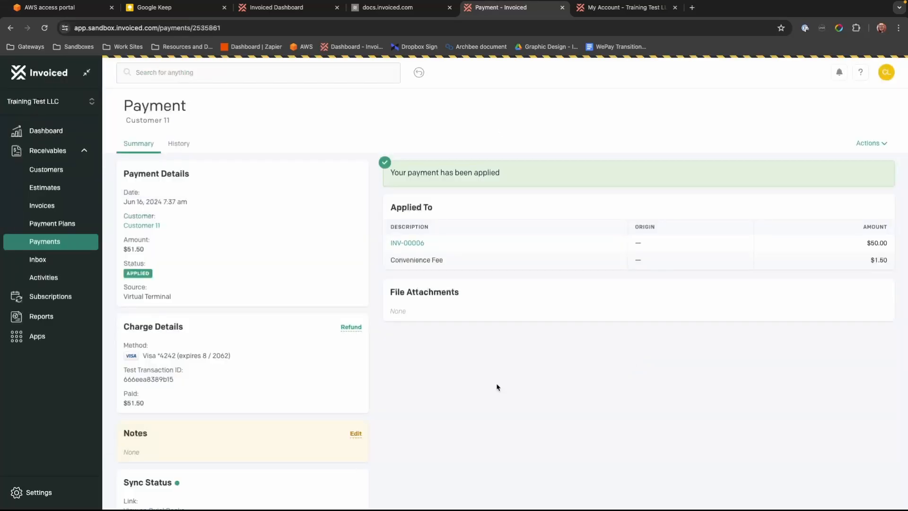
scroll(497, 385, "down", 3)
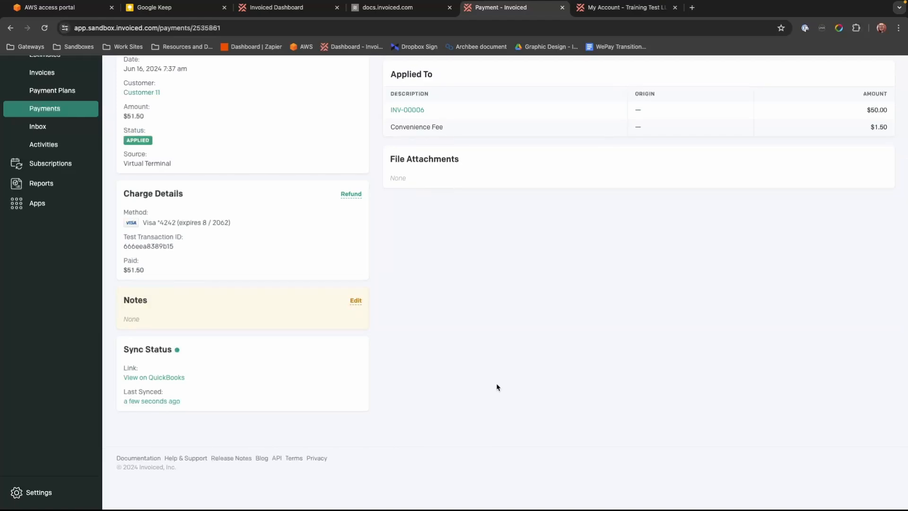
scroll(496, 387, "up", 2)
scroll(496, 387, "up", 1)
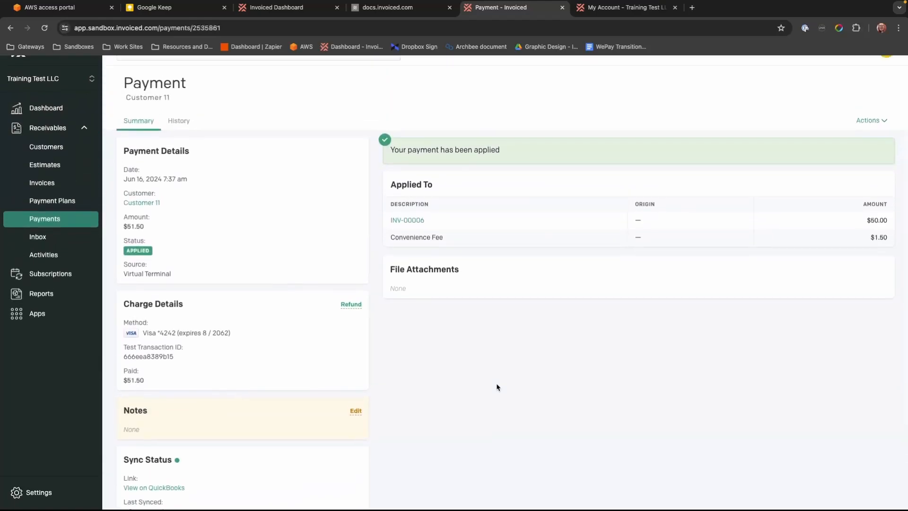
scroll(497, 387, "up", 1)
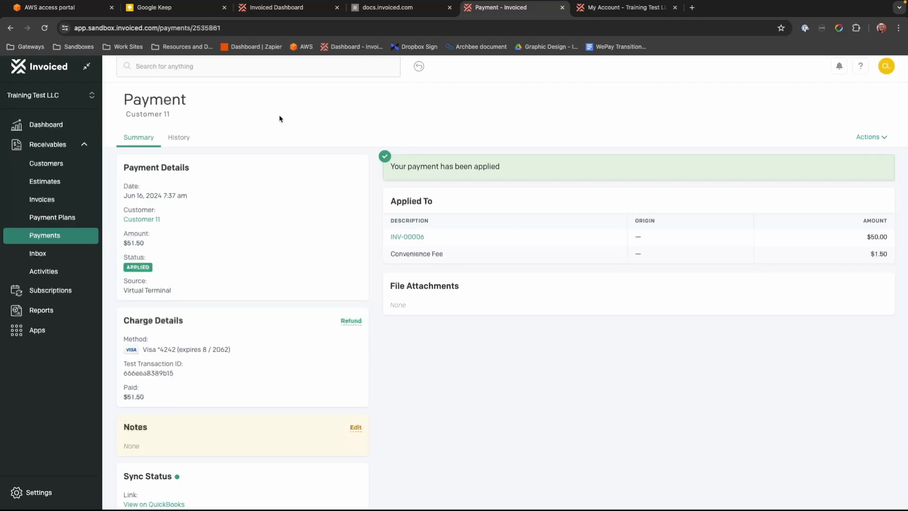
Return to the invoice and start another cash receipt with $14 as the amount received.
left_click(407, 237)
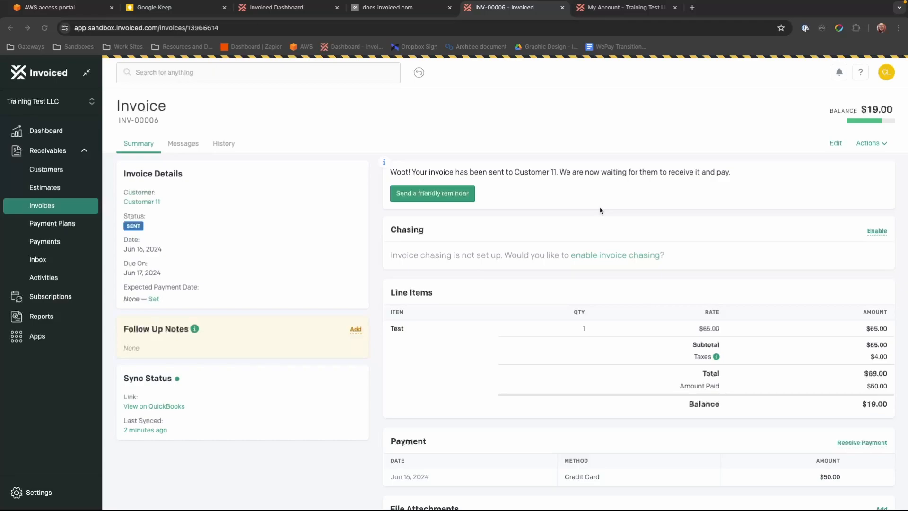
left_click(878, 145)
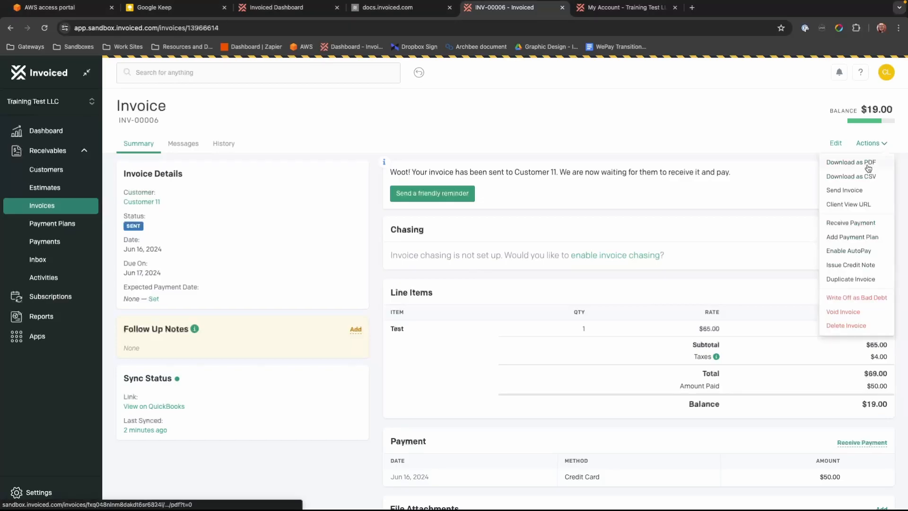
left_click(853, 223)
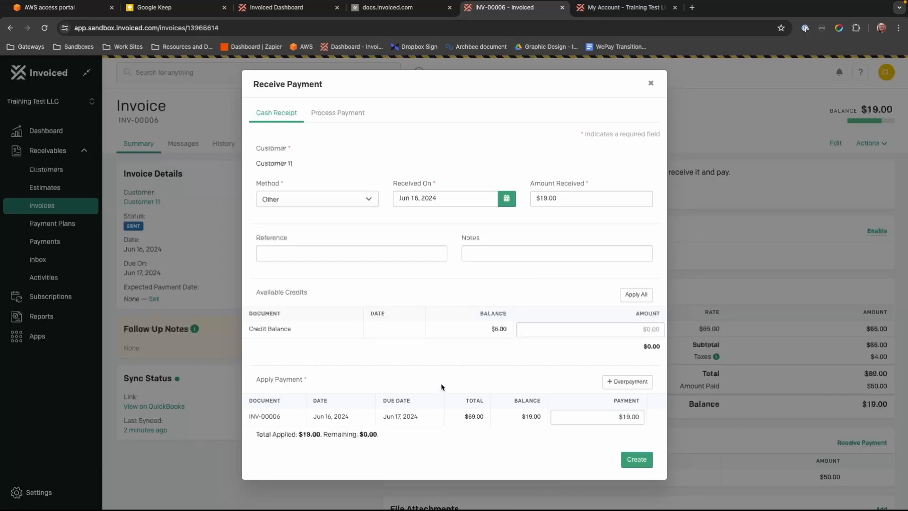
left_click(541, 198)
key("Delete")
key("Delete")
type("14")
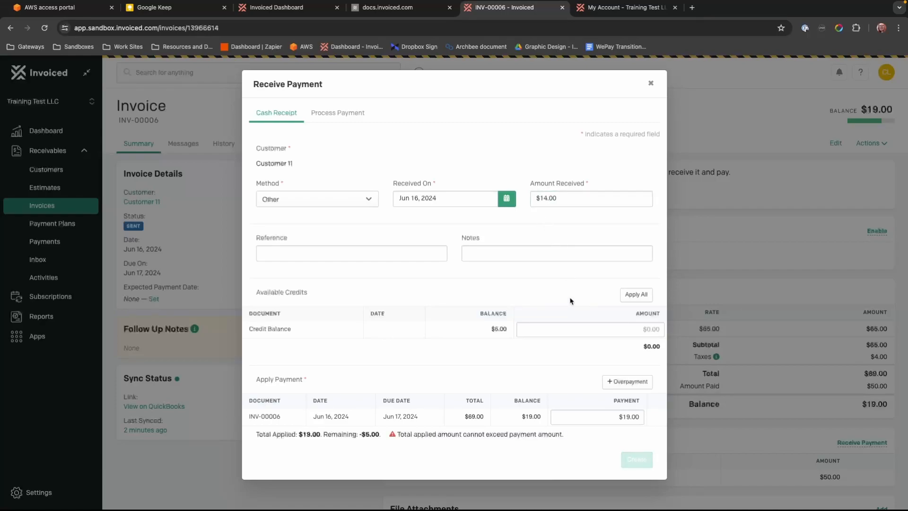
Use $5 of the customer's available credit balance toward the payment.
left_click(561, 330)
type("5")
left_click(558, 357)
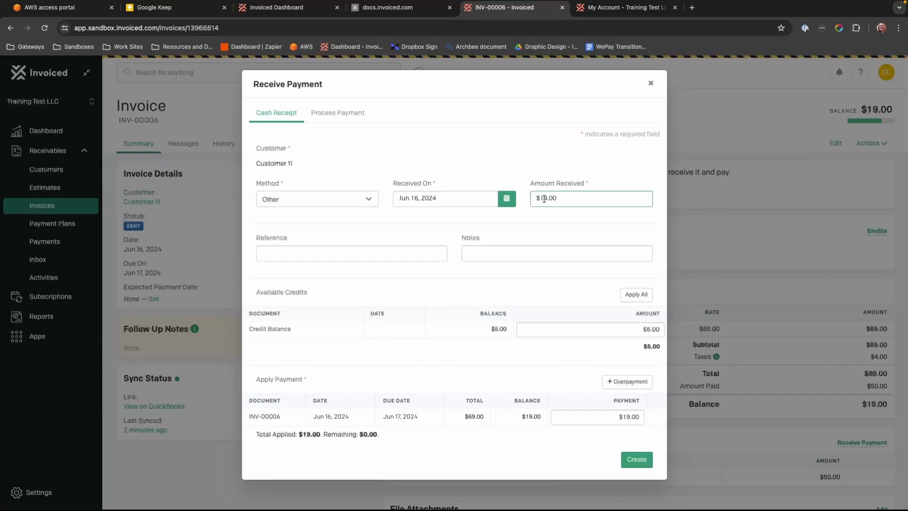
Set the amount received to $13 and the payment applied to the invoice to $18.
key("BackSpace")
type("3")
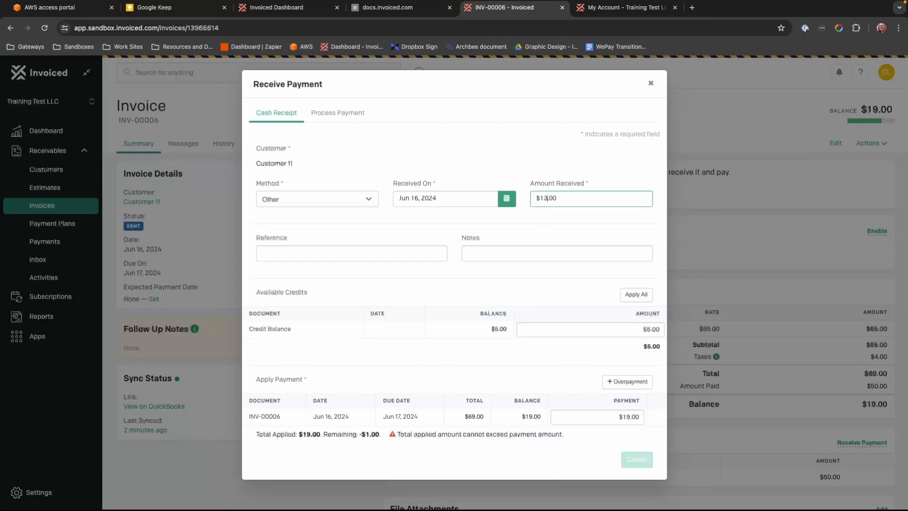
left_click(541, 292)
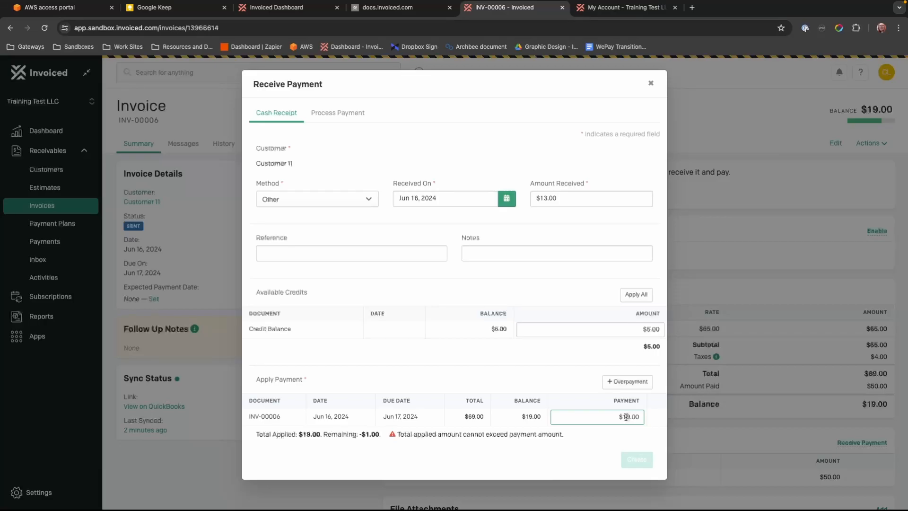
key("BackSpace")
type("8")
left_click(579, 443)
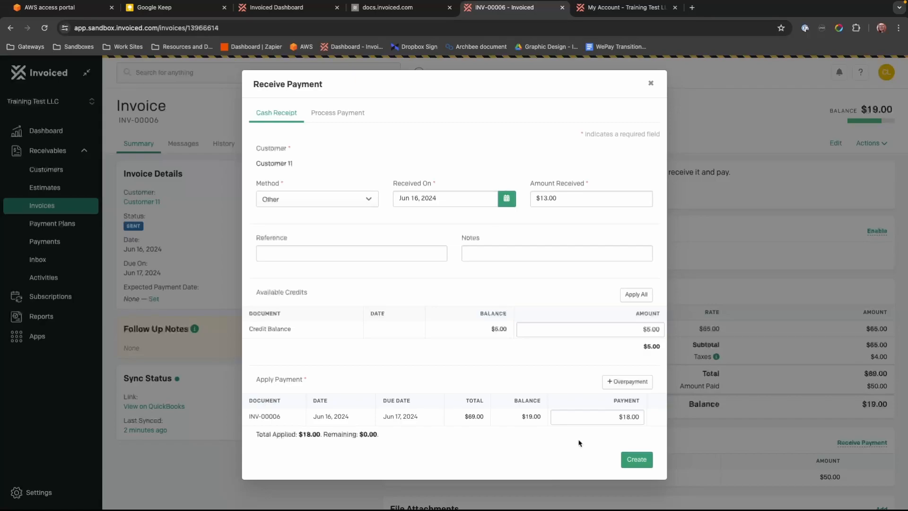
Restore the payment applied to the invoice to $19 and the amount received to $14.
left_click(588, 419)
left_click(627, 417)
key("BackSpace")
type("9")
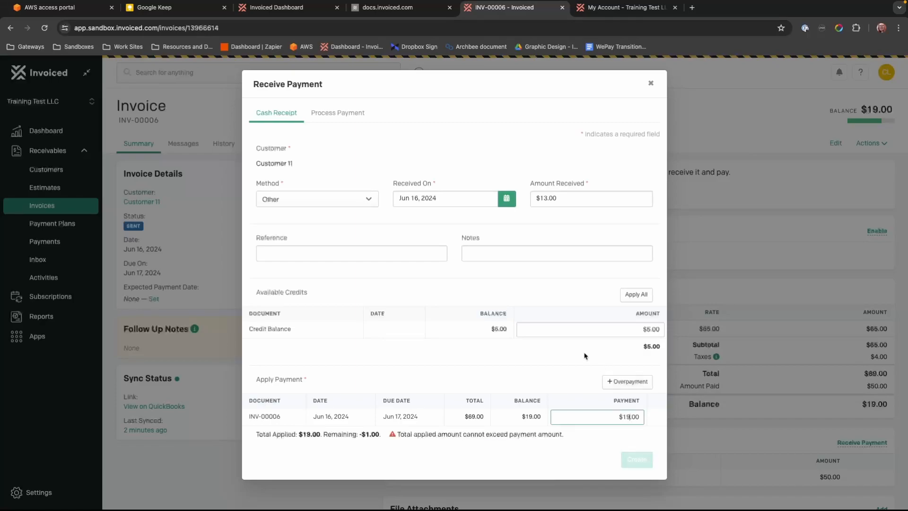
left_click(548, 199)
left_click(546, 197)
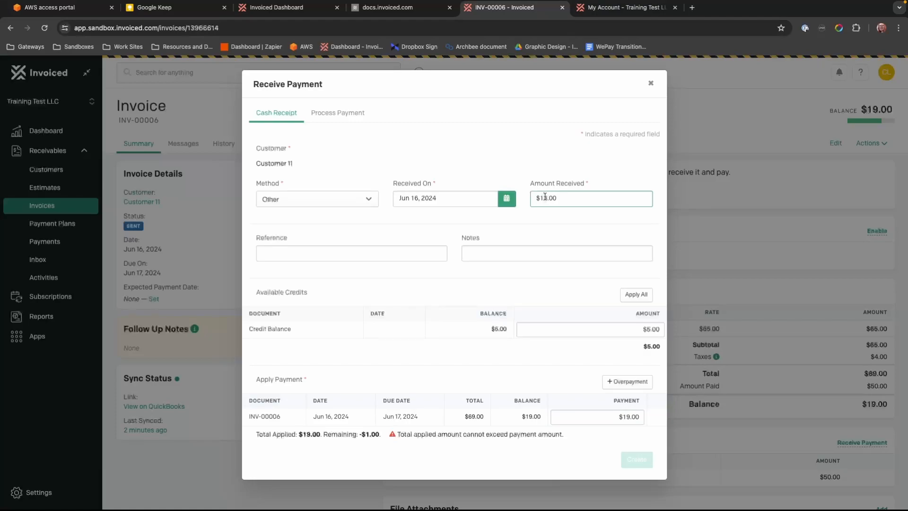
key("BackSpace")
type("4")
left_click(536, 221)
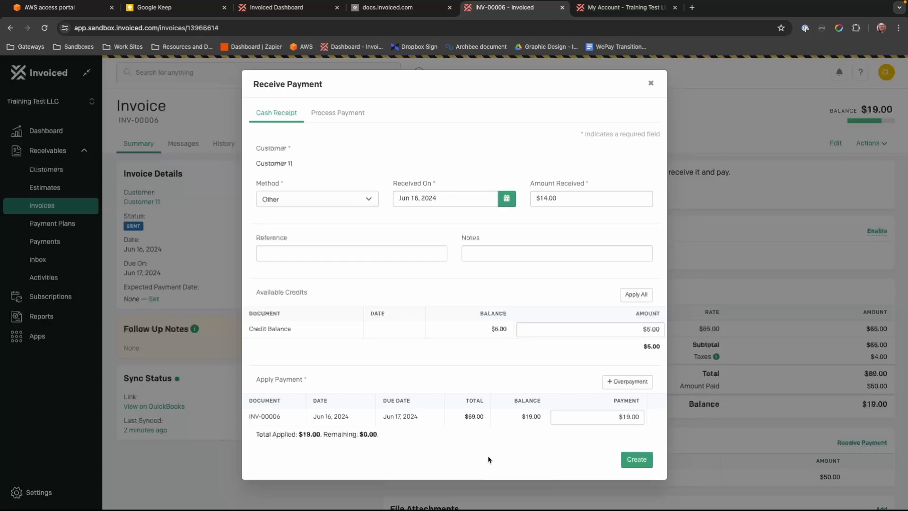
Create the cash receipt and check the details of the resulting Balance payment before returning to the invoice.
left_click(633, 459)
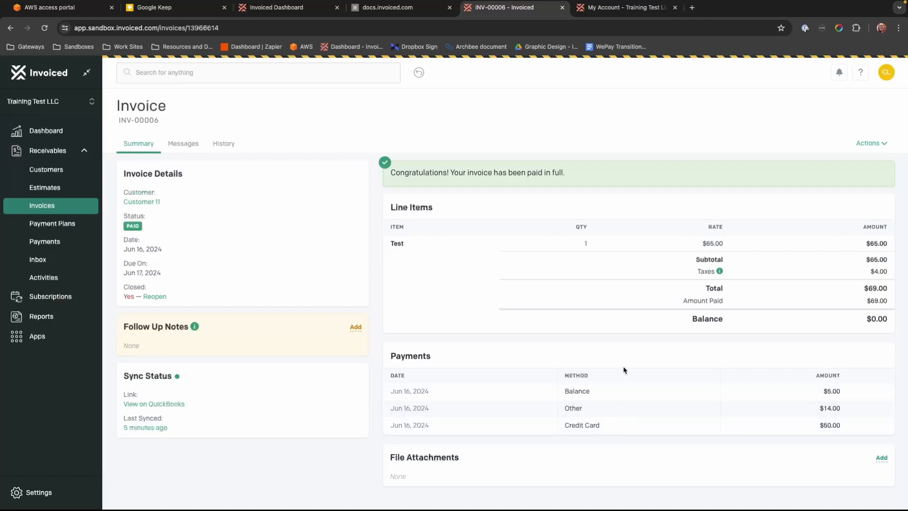
left_click(618, 392)
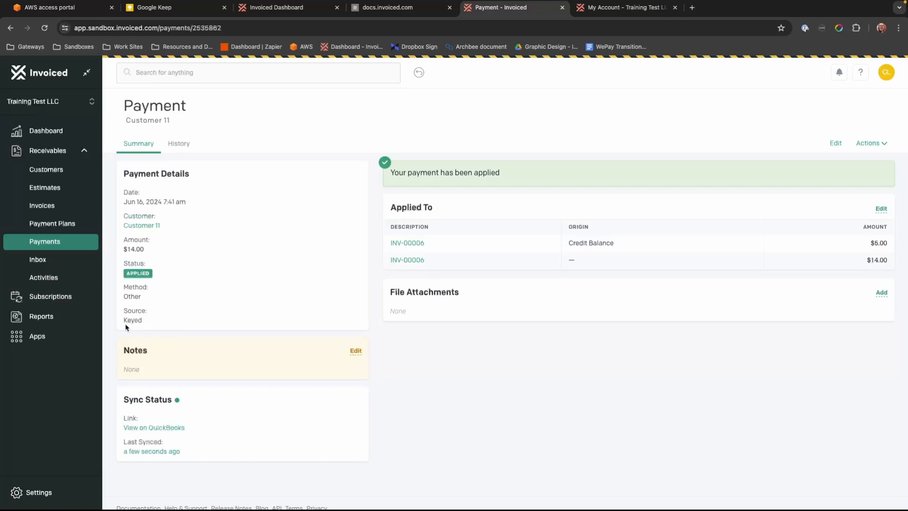
left_click(10, 29)
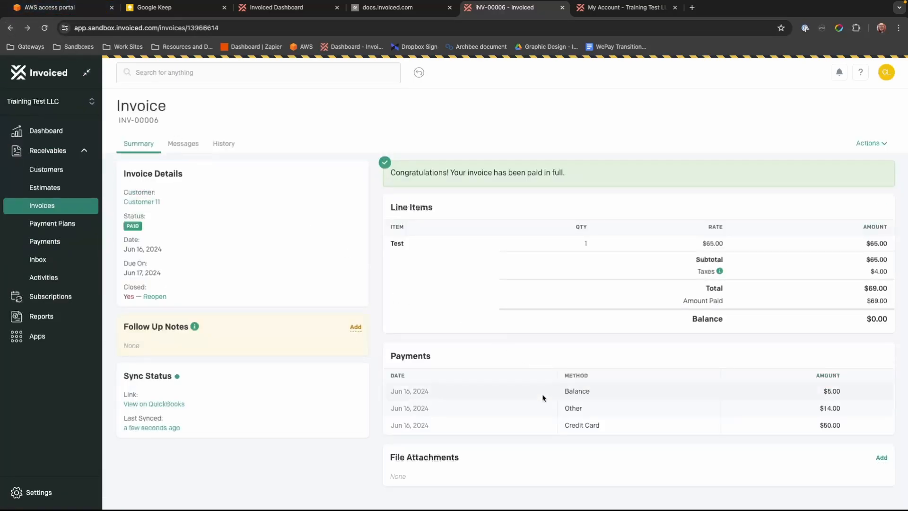